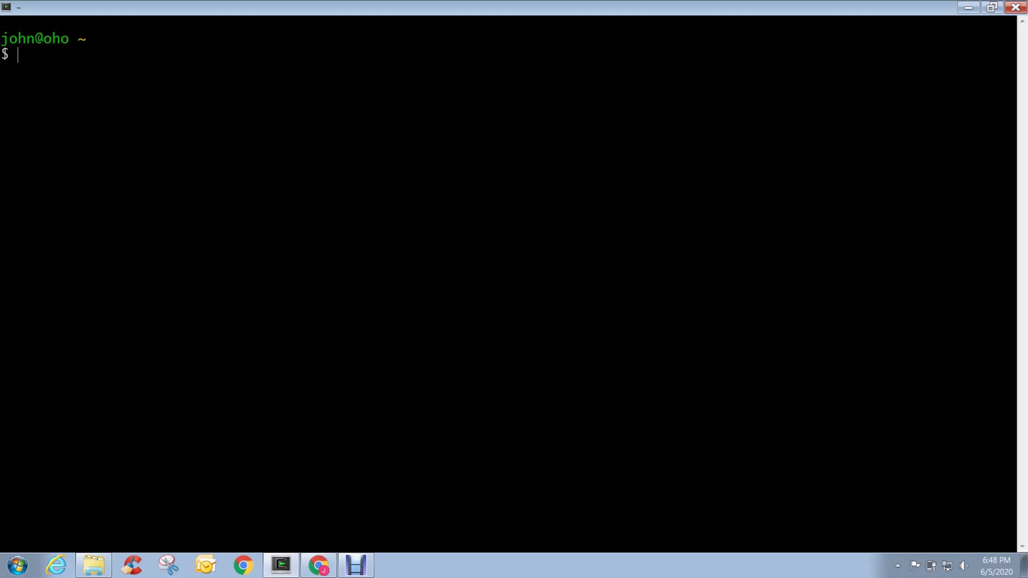
pyautogui.write('pwd')
# Step: Check the current directory, make db2_demo/COPYBOOKS, and cd into COPYBOOKS
pyautogui.press('Return')
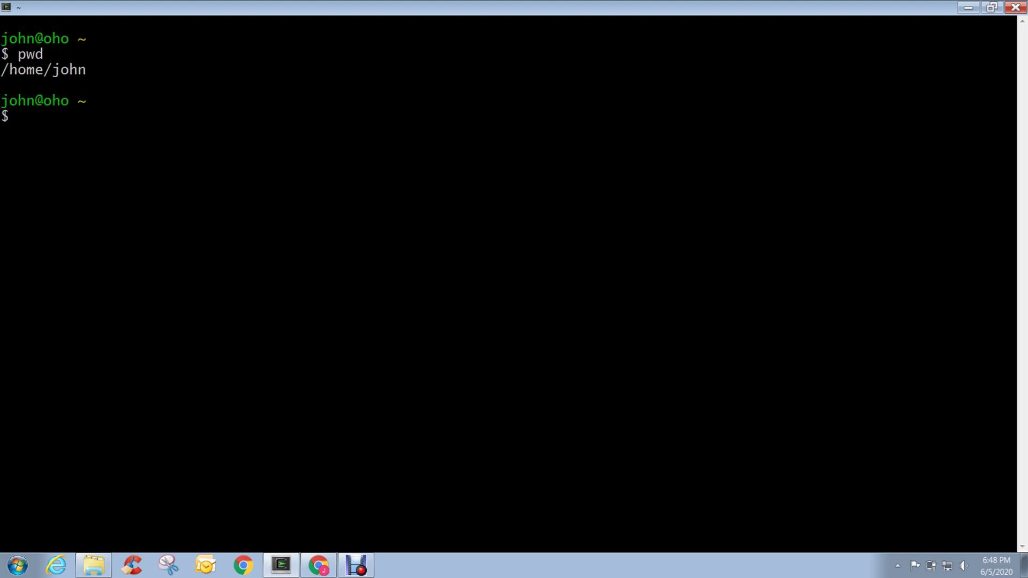
pyautogui.write('mkdir ')
pyautogui.write('db2_d')
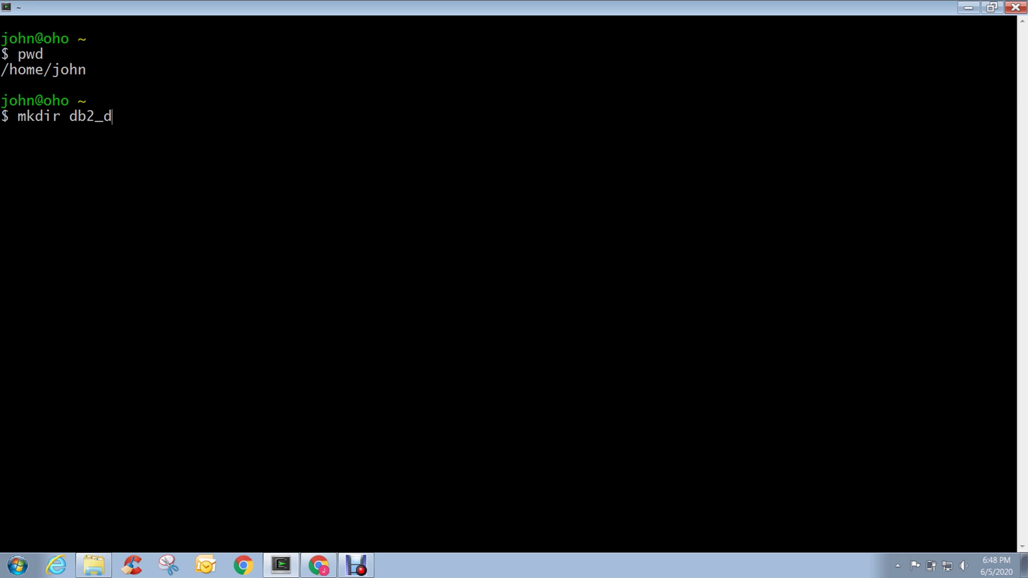
pyautogui.write('emo')
pyautogui.press('Return')
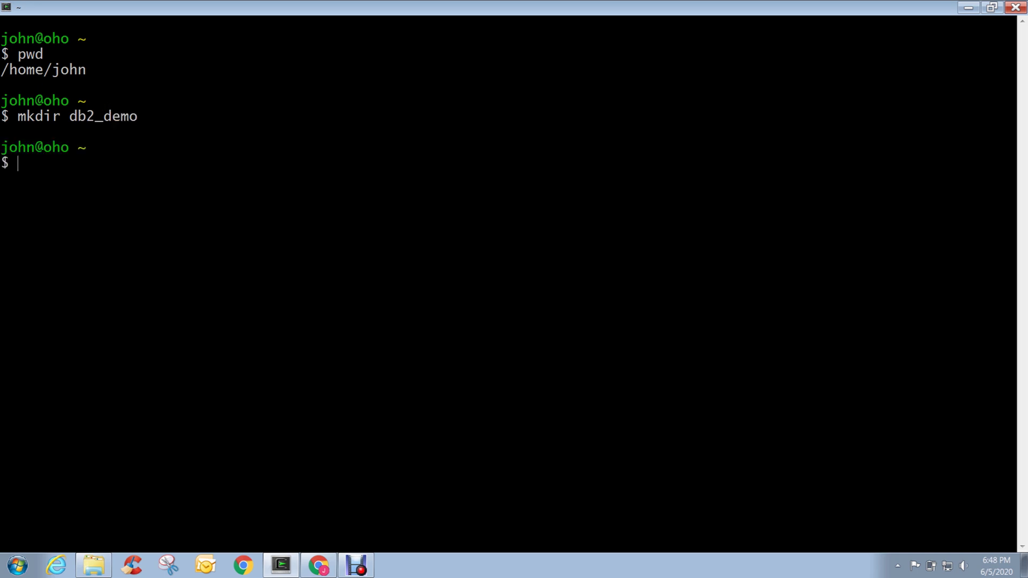
pyautogui.write('cd db')
pyautogui.write('2_demo')
pyautogui.press('Return')
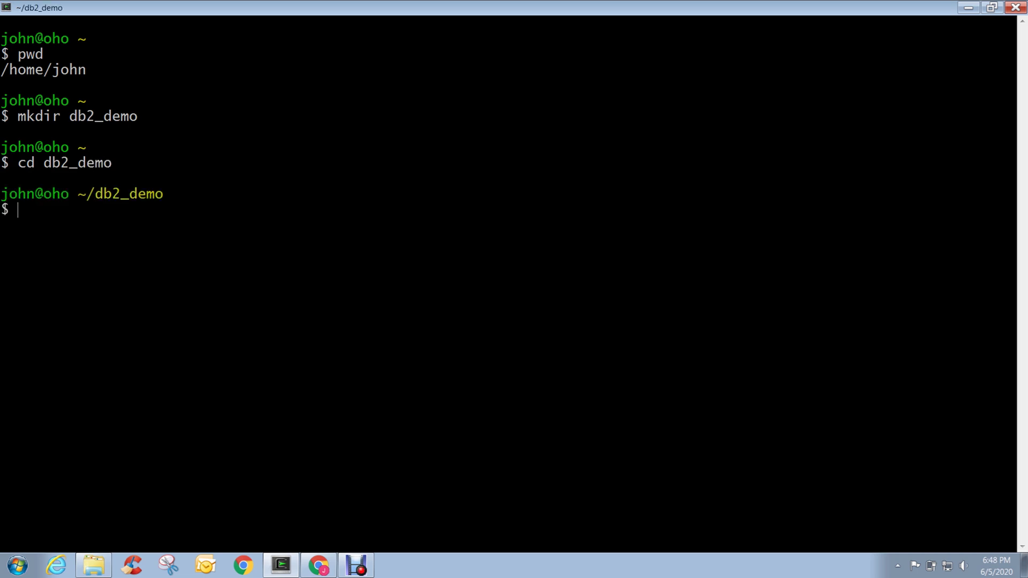
pyautogui.write('mkd')
pyautogui.write('ri')
pyautogui.press('BackSpace')
pyautogui.press('BackSpace')
pyautogui.write('ir C')
pyautogui.write('OPYBOOKS')
pyautogui.press('Return')
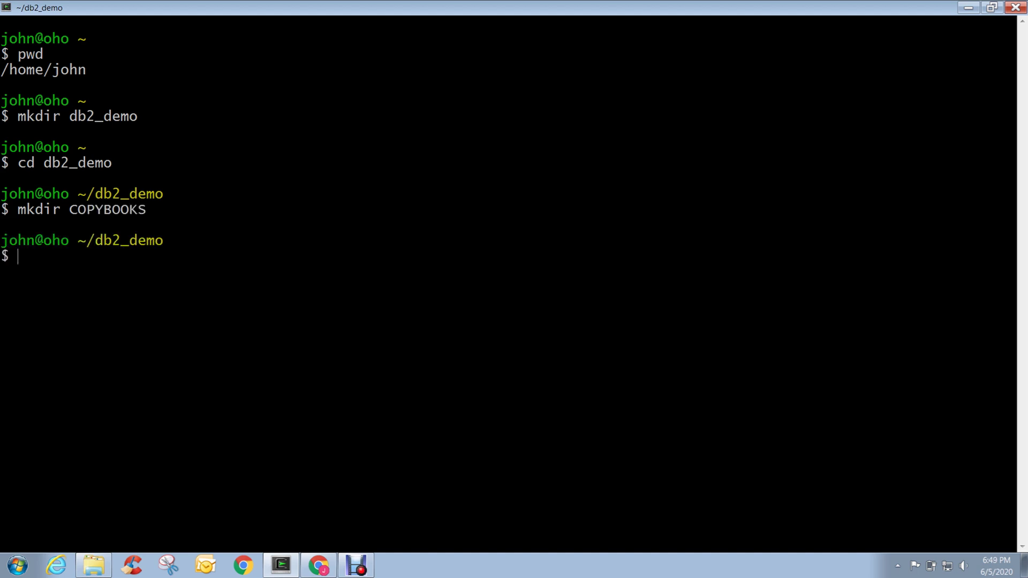
pyautogui.write('cd COPYB')
pyautogui.write('OOKS')
pyautogui.press('Return')
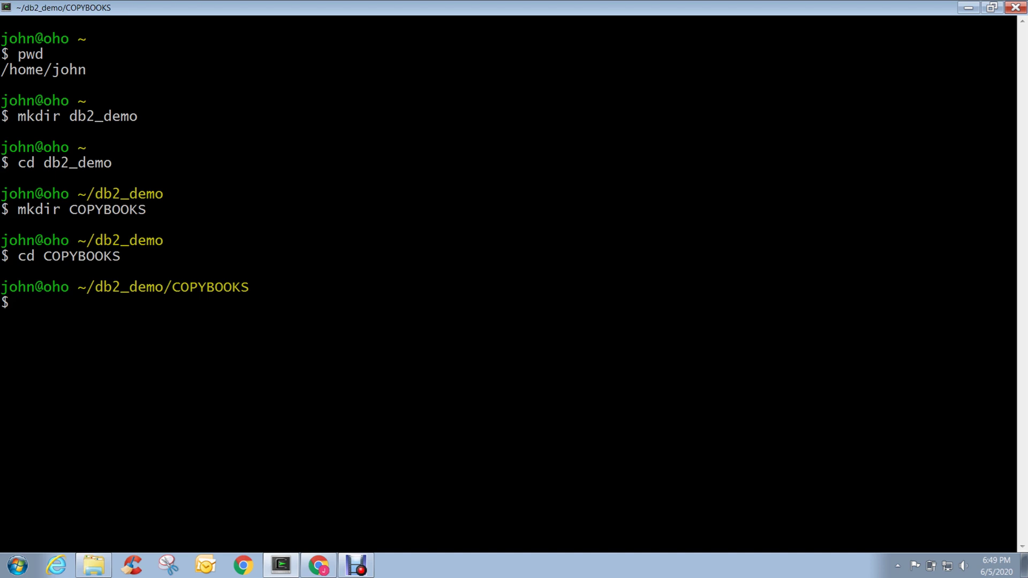
pyautogui.write('cd p')
# Step: Copy ../../COPYBOOKS/*.txt here, list the files, and confirm the 30914-line total with wc
pyautogui.press('BackSpace')
pyautogui.press('BackSpace')
pyautogui.press('BackSpace')
pyautogui.write('p ../.')
pyautogui.write('./COPYBOOK')
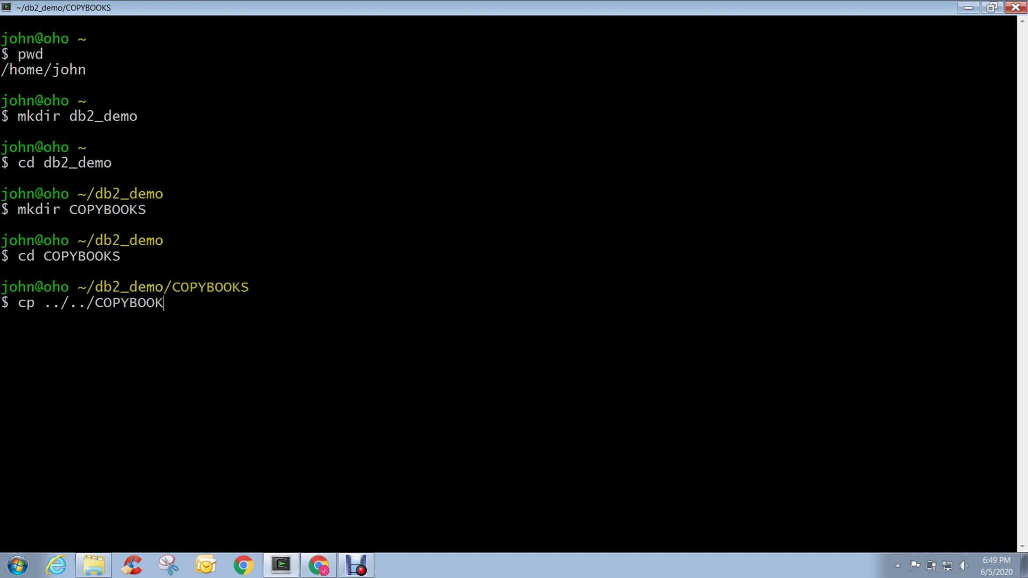
pyautogui.write('S/*.tcx')
pyautogui.press('BackSpace')
pyautogui.press('BackSpace')
pyautogui.write('xt .')
pyautogui.press('Return')
pyautogui.write('ls')
pyautogui.press('Return')
pyautogui.write('w')
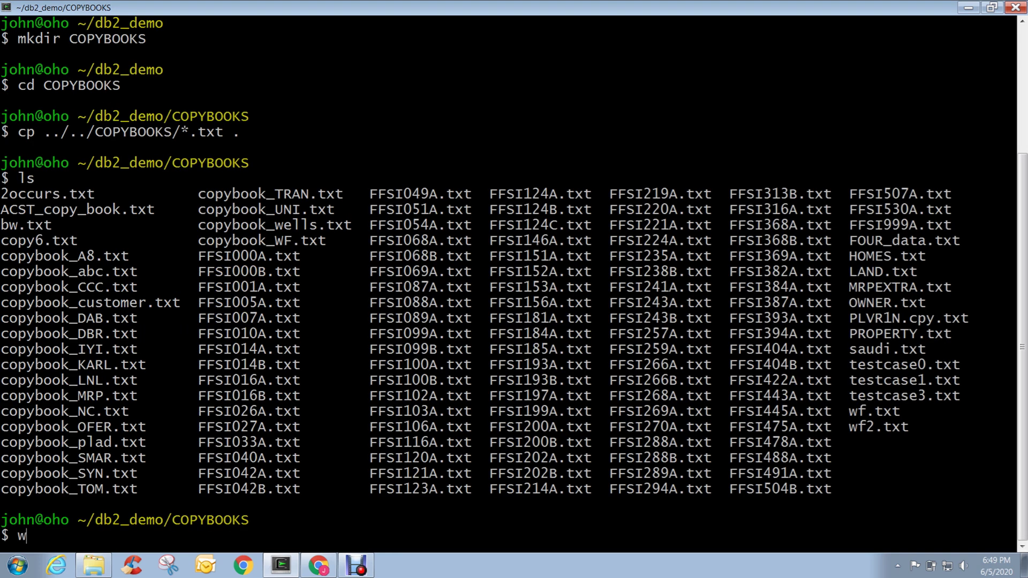
pyautogui.write('c -')
pyautogui.write('l *')
pyautogui.write('.txt|')
pyautogui.write('tail')
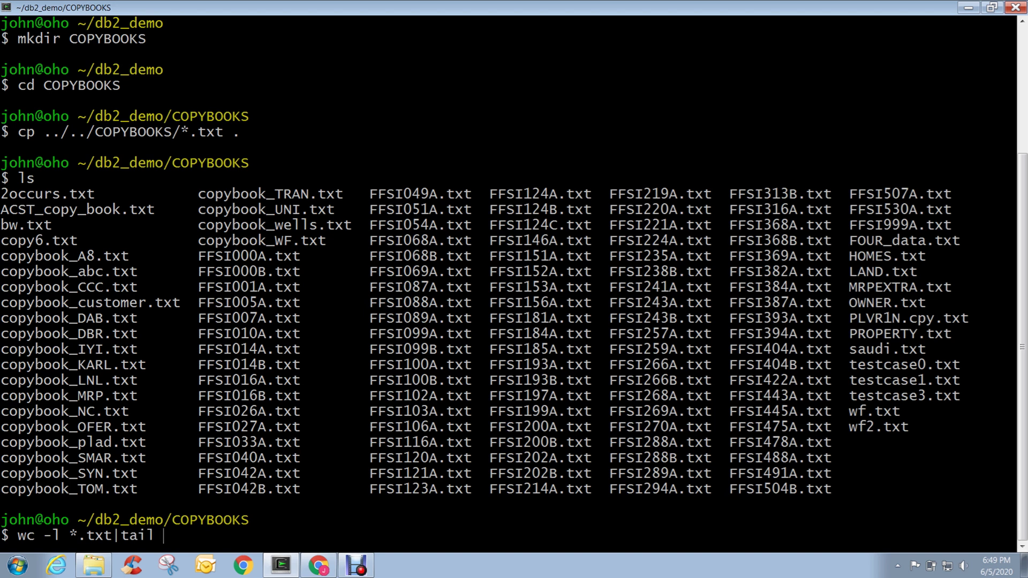
pyautogui.write(' -1')
pyautogui.press('Return')
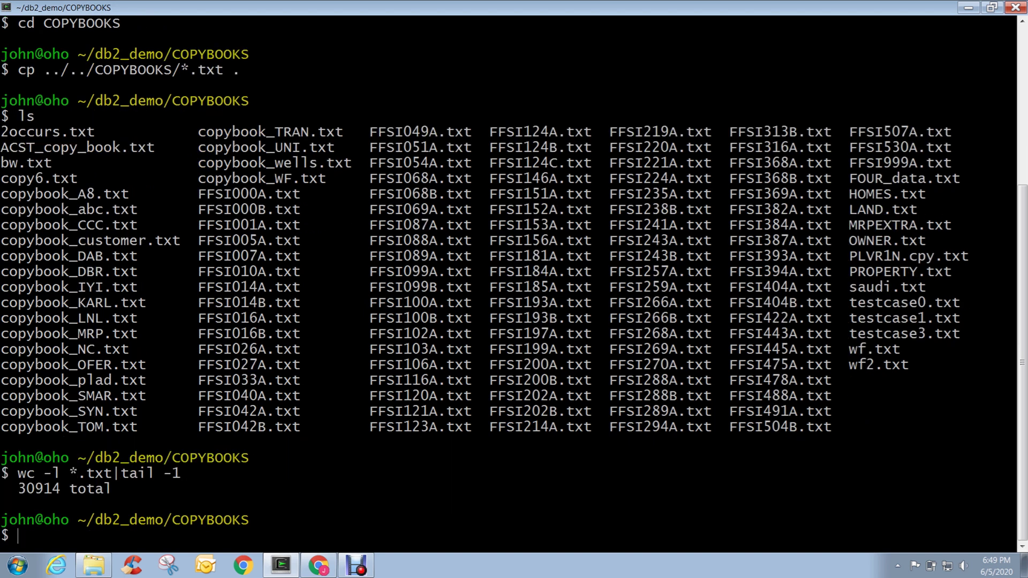
pyautogui.write('more OWN')
pyautogui.write('ER.txt')
# Step: Page through OWNER.txt with more to its end, then cd up to db2_demo
pyautogui.press('Return')
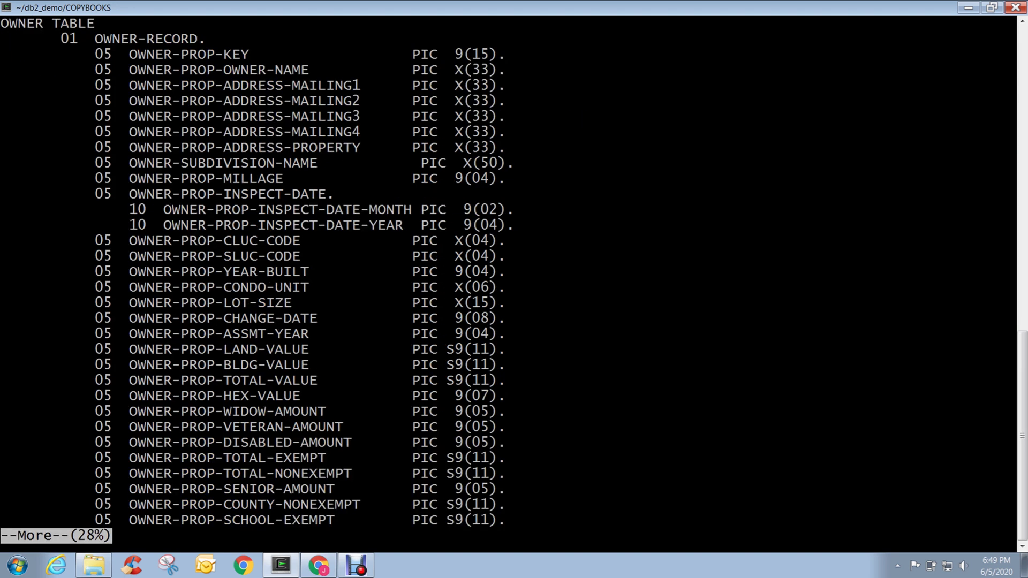
pyautogui.press('space')
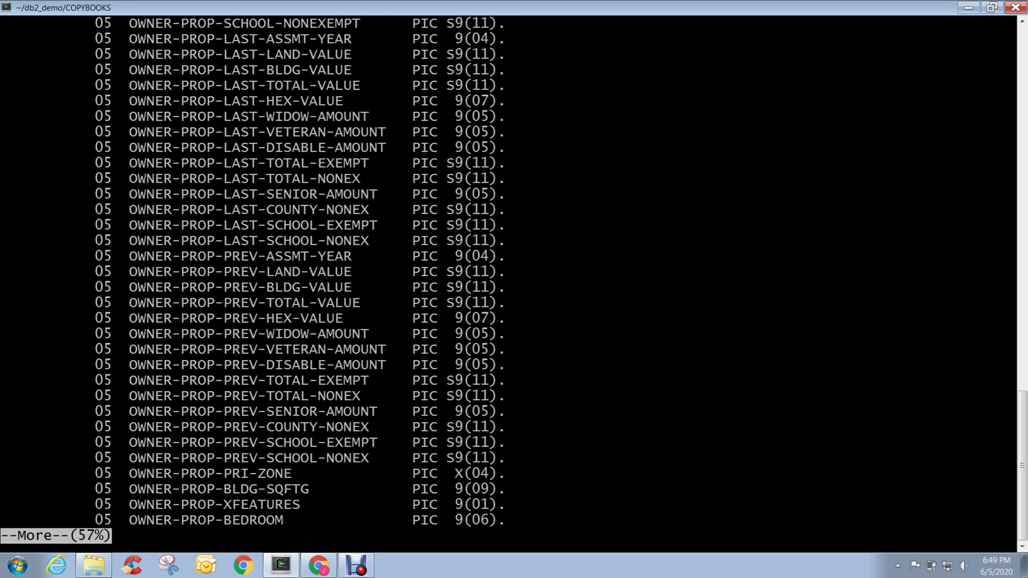
pyautogui.press('space')
pyautogui.press('space')
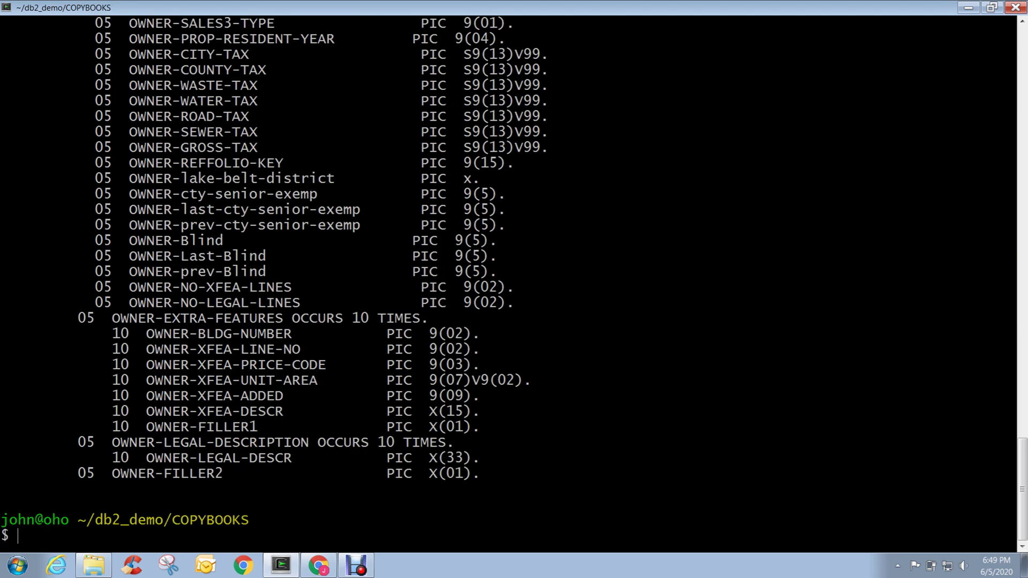
pyautogui.write('cd ..')
pyautogui.press('Return')
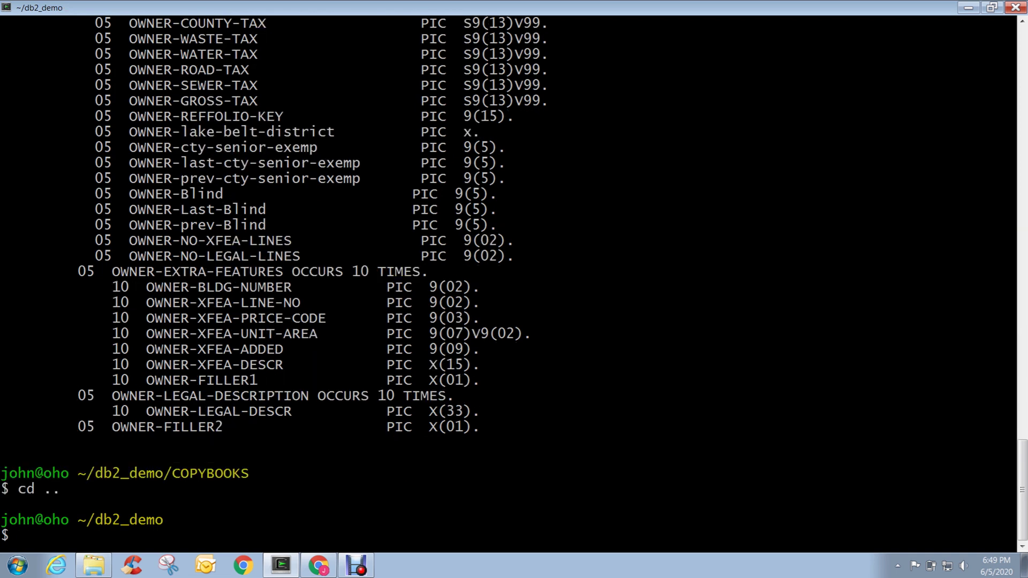
pyautogui.write('cb')
# Step: Run the cb script to convert all copybooks with +1Copybook and +1DataElements
pyautogui.press('Return')
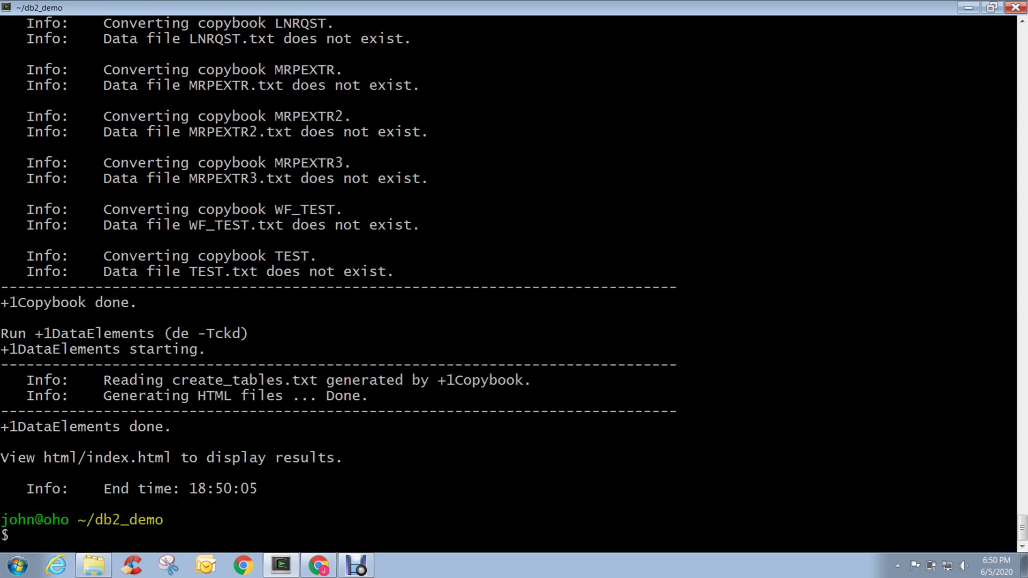
pyautogui.write('cd CREATE_TABLES')
# Step: List the SQL scripts in CREATE_TABLES and page through OWNER.sql to its end
pyautogui.press('Return')
pyautogui.write('ls')
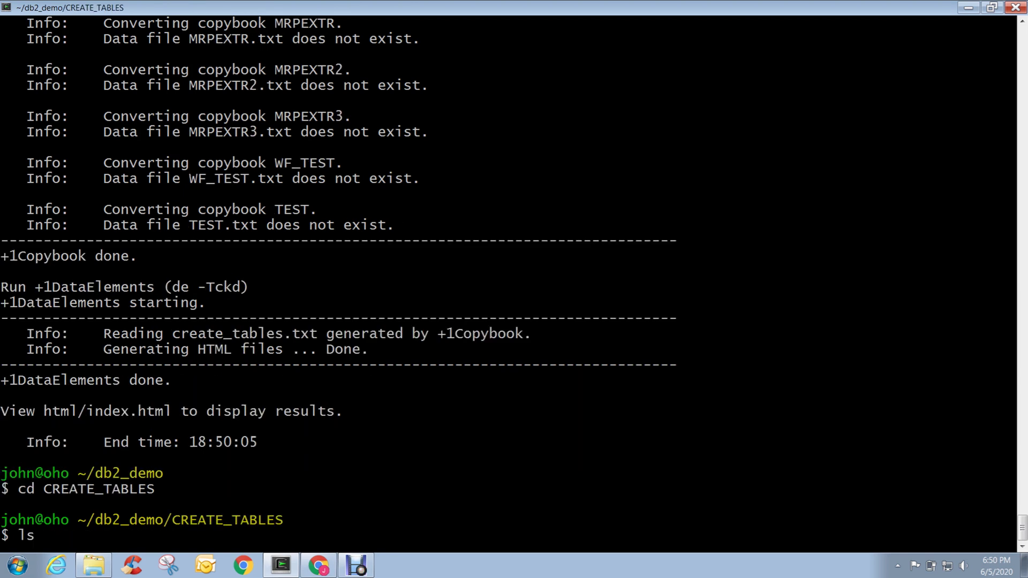
pyautogui.press('Return')
pyautogui.write('more ')
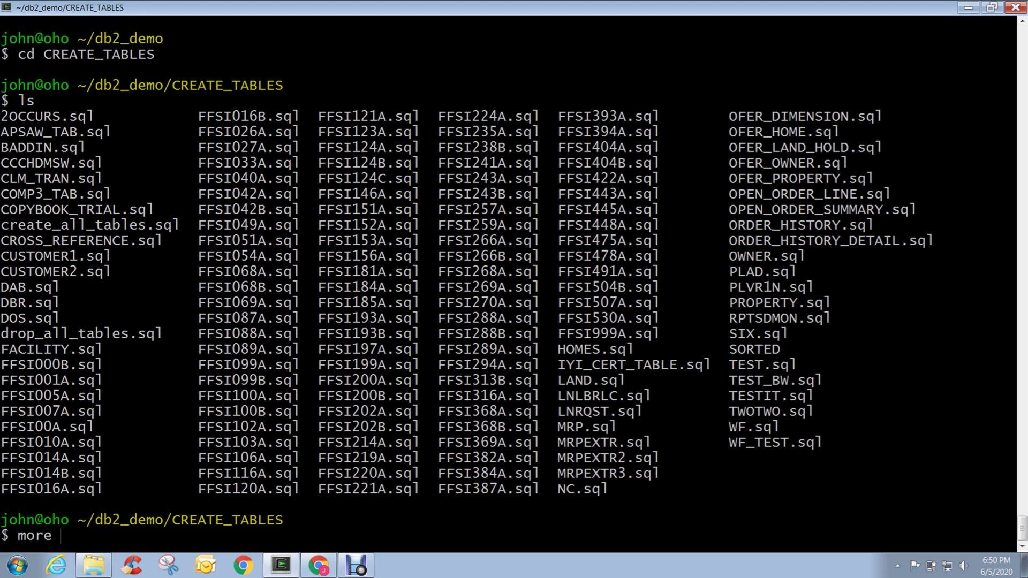
pyautogui.write('OWNER.t')
pyautogui.press('BackSpace')
pyautogui.write('sql')
pyautogui.press('Return')
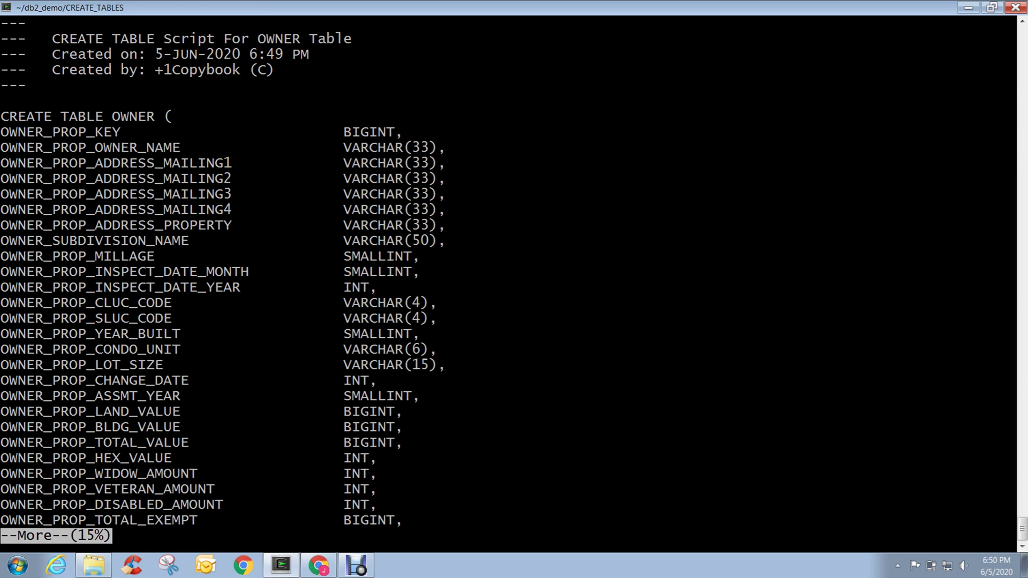
pyautogui.press('space')
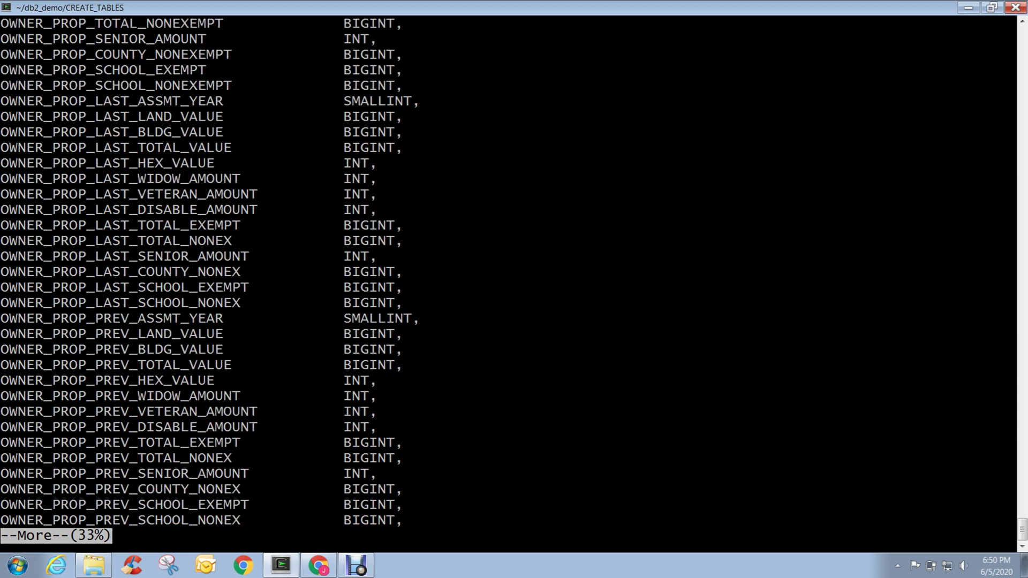
pyautogui.press('space')
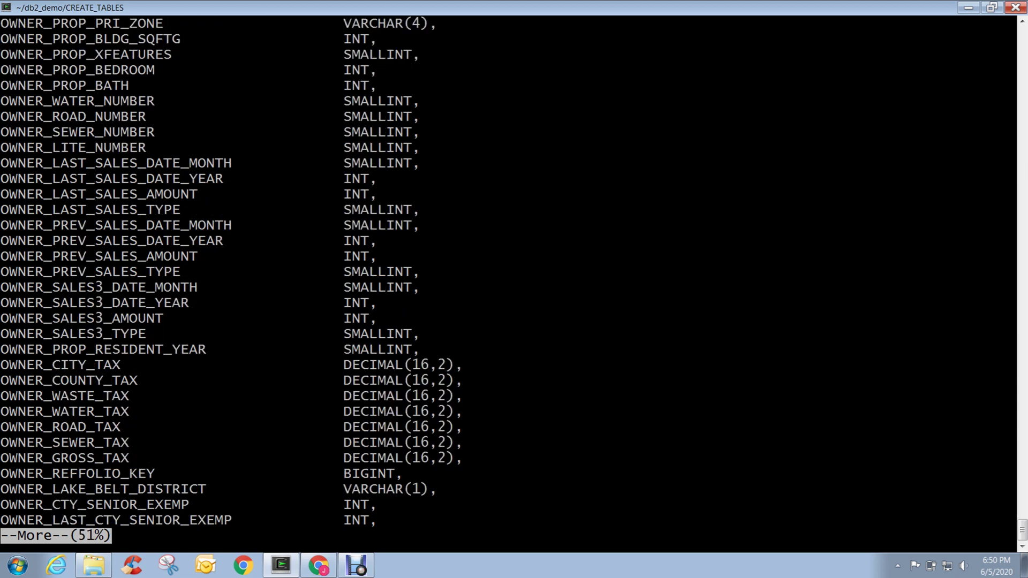
pyautogui.press('space')
pyautogui.press('space')
pyautogui.press('space')
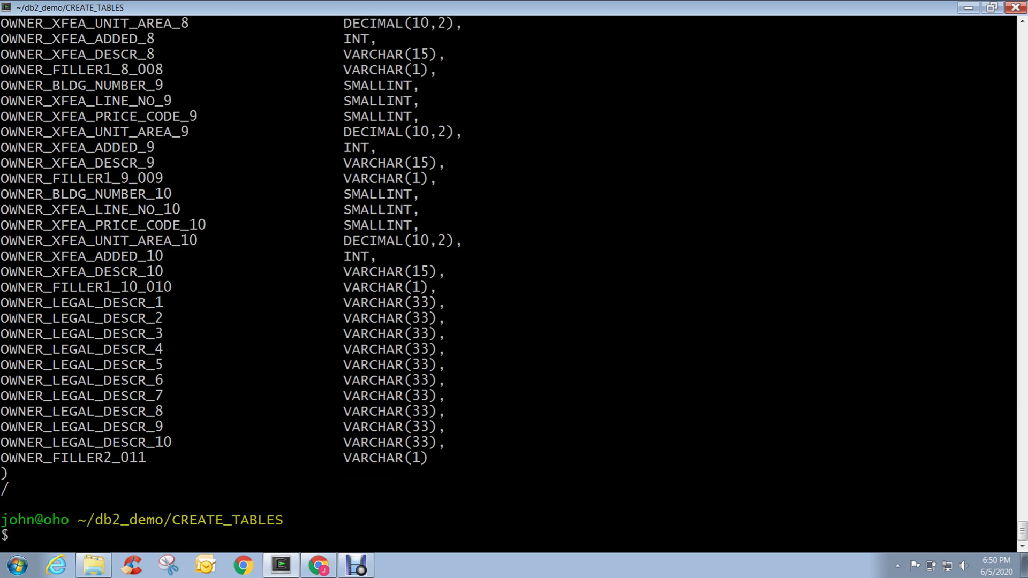
pyautogui.write('cd ..')
pyautogui.press('Return')
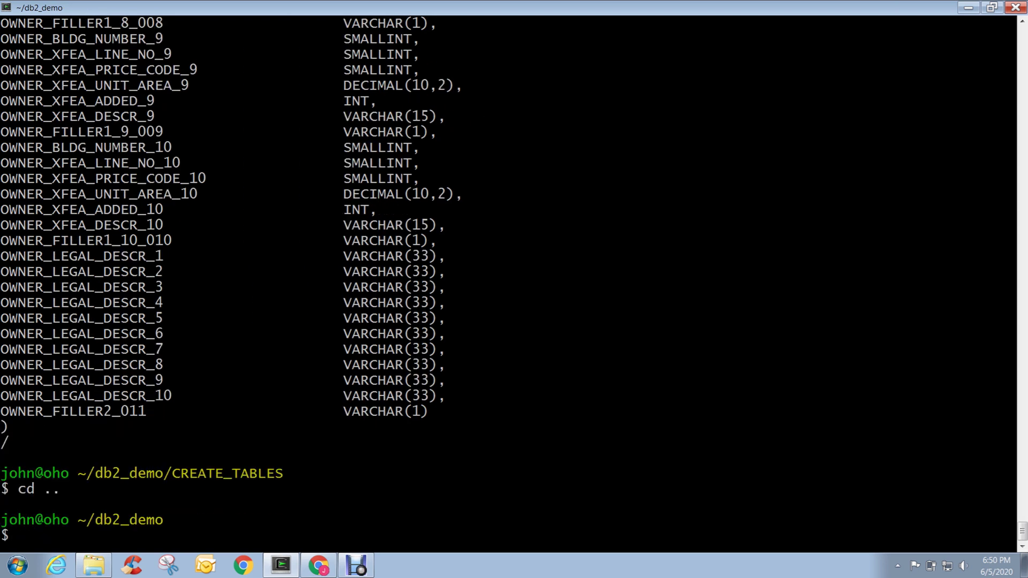
pyautogui.write('cd LOAD_')
pyautogui.write('FIEL')
pyautogui.press('BackSpace')
pyautogui.press('BackSpace')
pyautogui.write('LES')
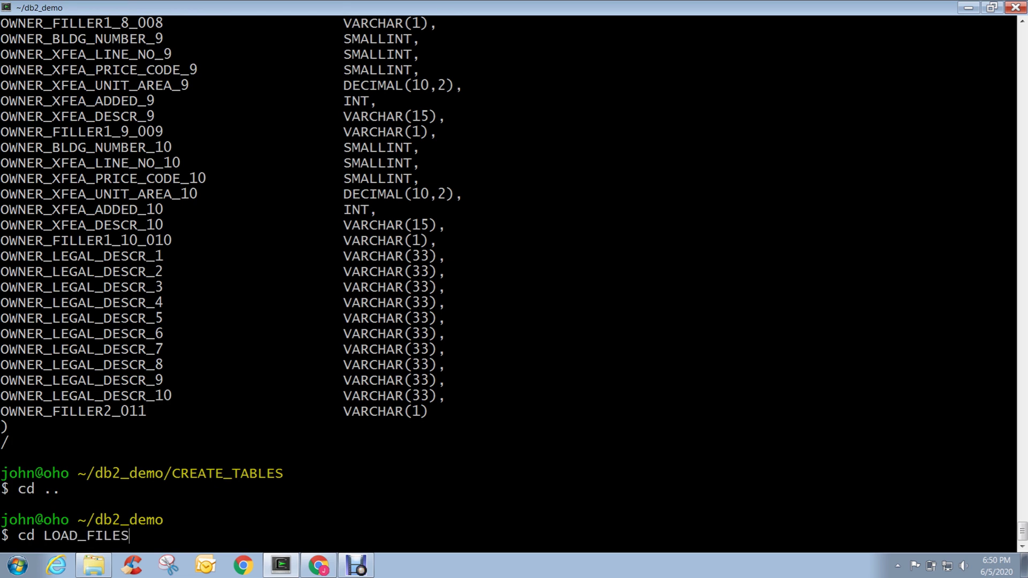
pyautogui.press('Return')
pyautogui.write('ls')
pyautogui.press('Return')
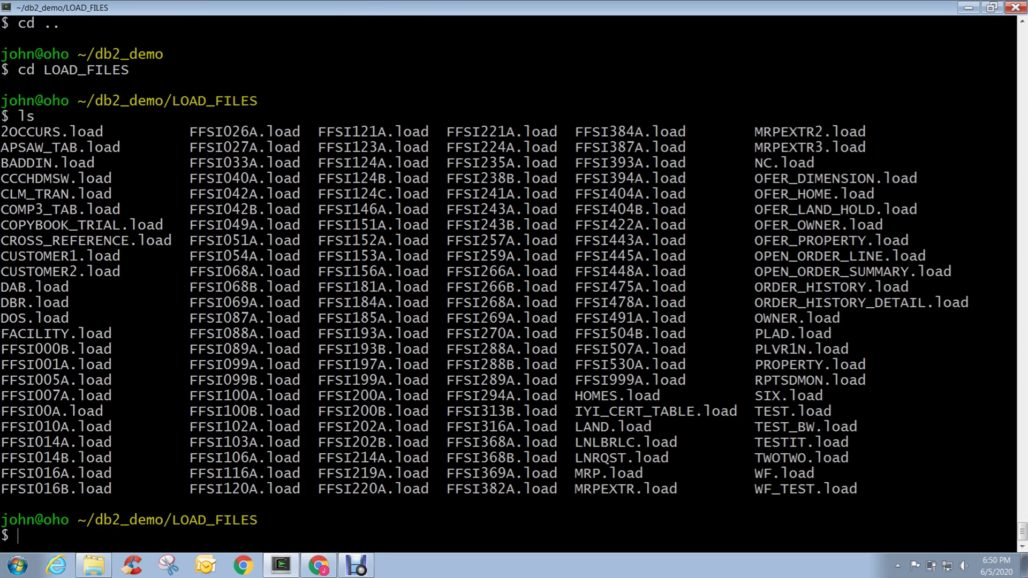
pyautogui.write('more OWNER.')
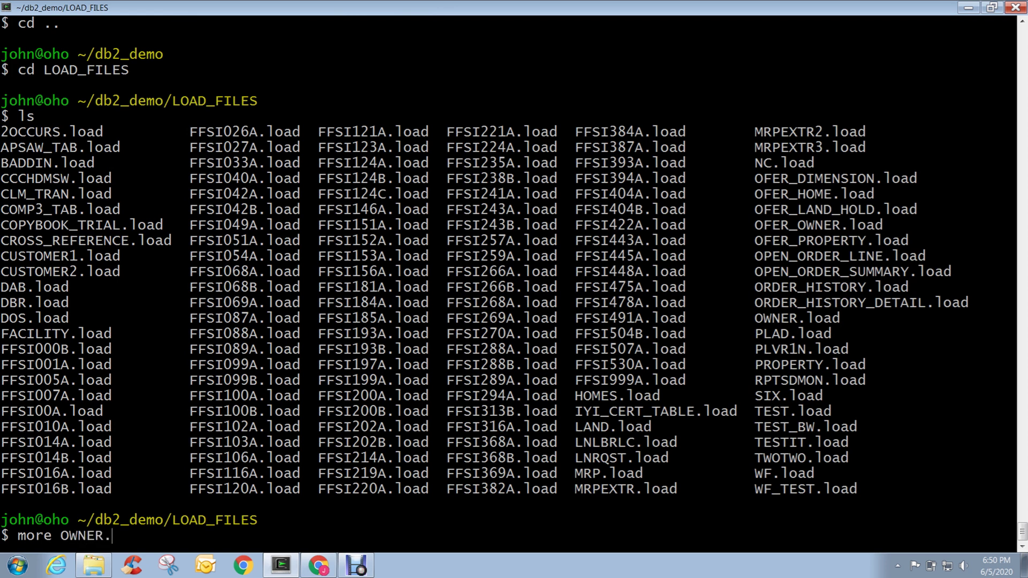
pyautogui.write('load')
pyautogui.press('Return')
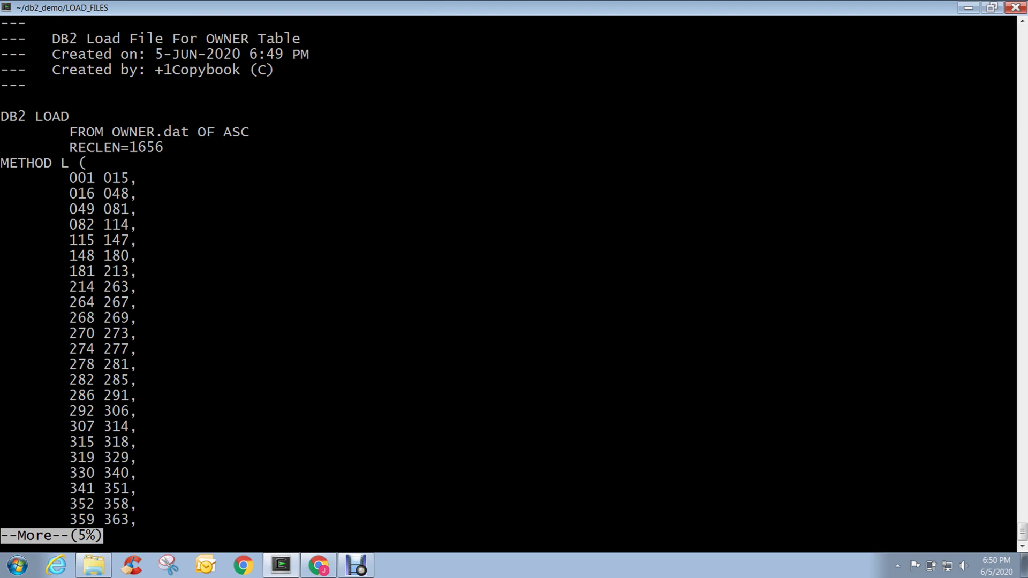
pyautogui.press('space')
pyautogui.press('space')
pyautogui.press('space')
pyautogui.press('space')
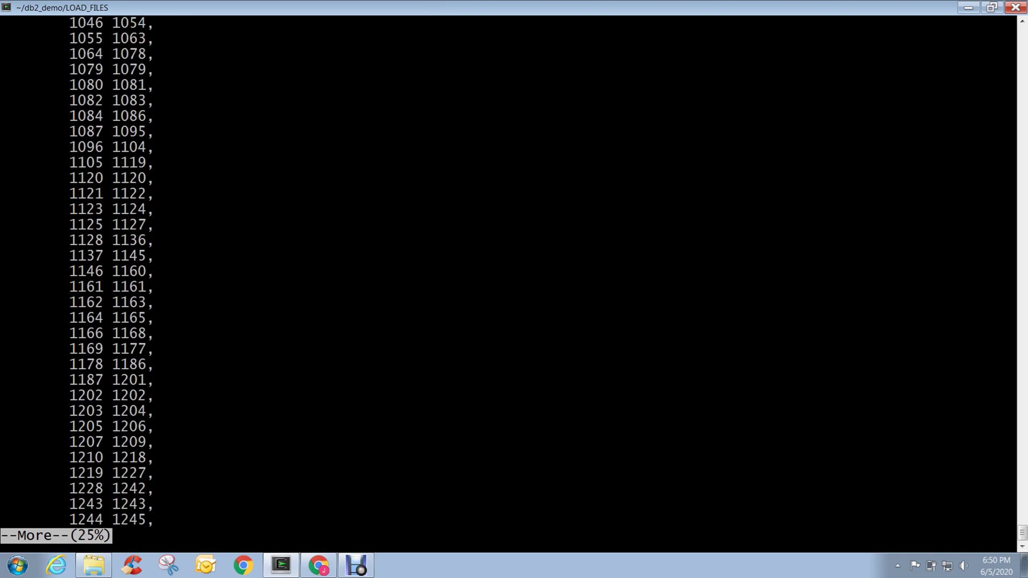
pyautogui.press('space')
pyautogui.press('space')
pyautogui.press('space')
pyautogui.press('space')
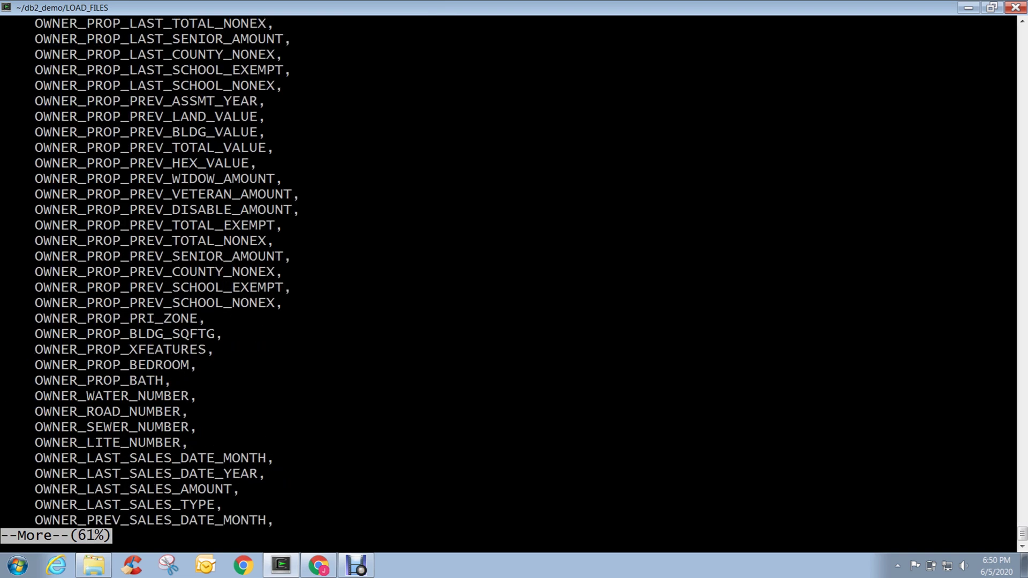
pyautogui.press('space')
pyautogui.press('space')
pyautogui.press('space')
pyautogui.press('space')
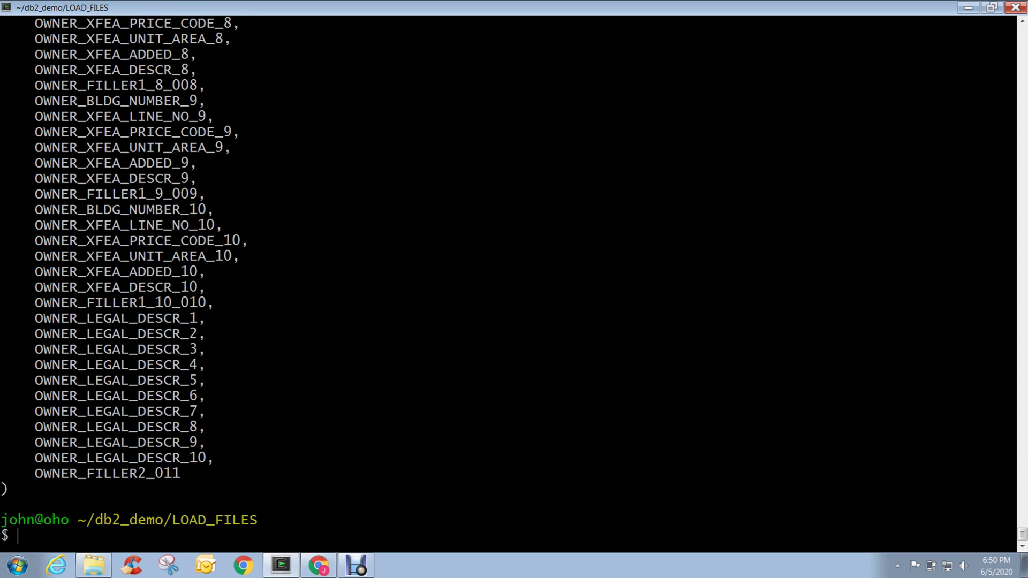
pyautogui.write('c')
pyautogui.press('BackSpace')
# Step: Open the report's index.html in Chrome, then go to PLUSONE Tables and OWNER's columns
pyautogui.click(318, 566)
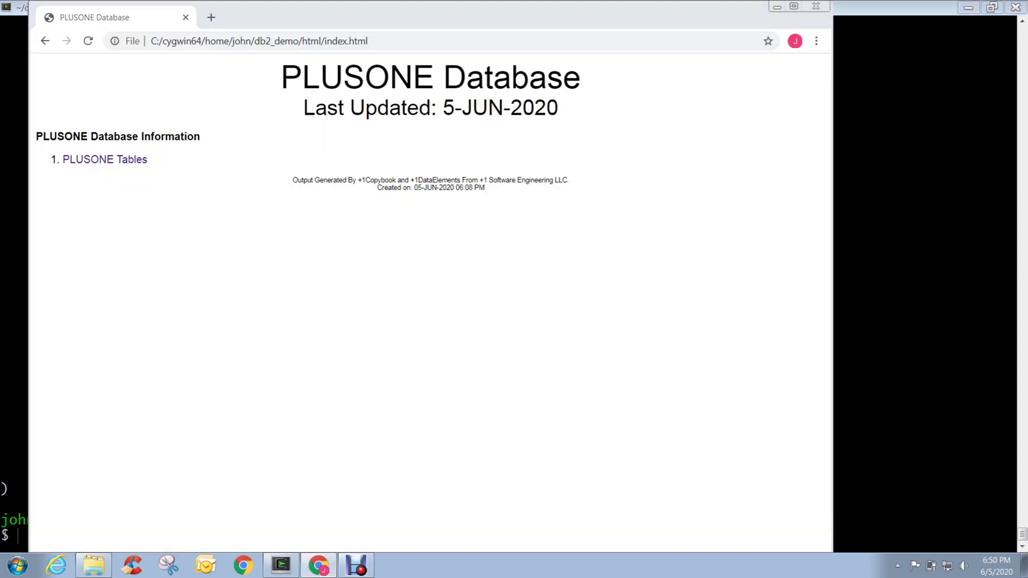
pyautogui.hotkey('ctrl', 'o')
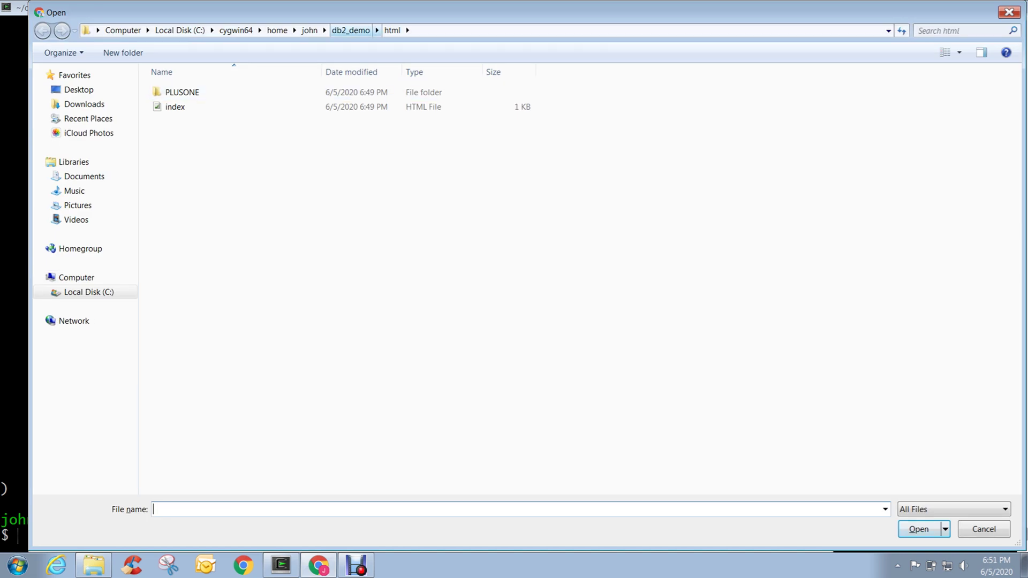
pyautogui.doubleClick(176, 106)
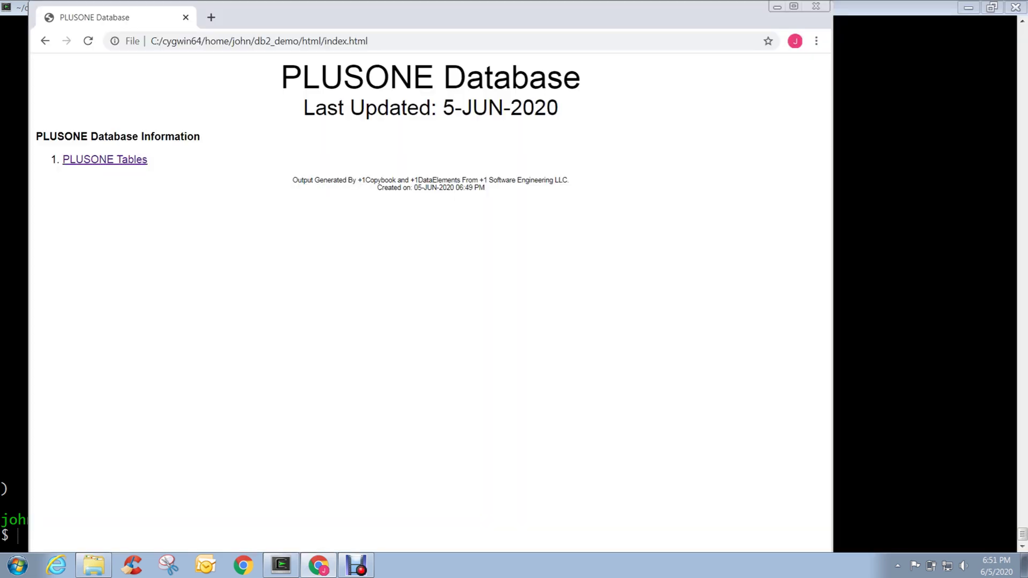
pyautogui.click(105, 159)
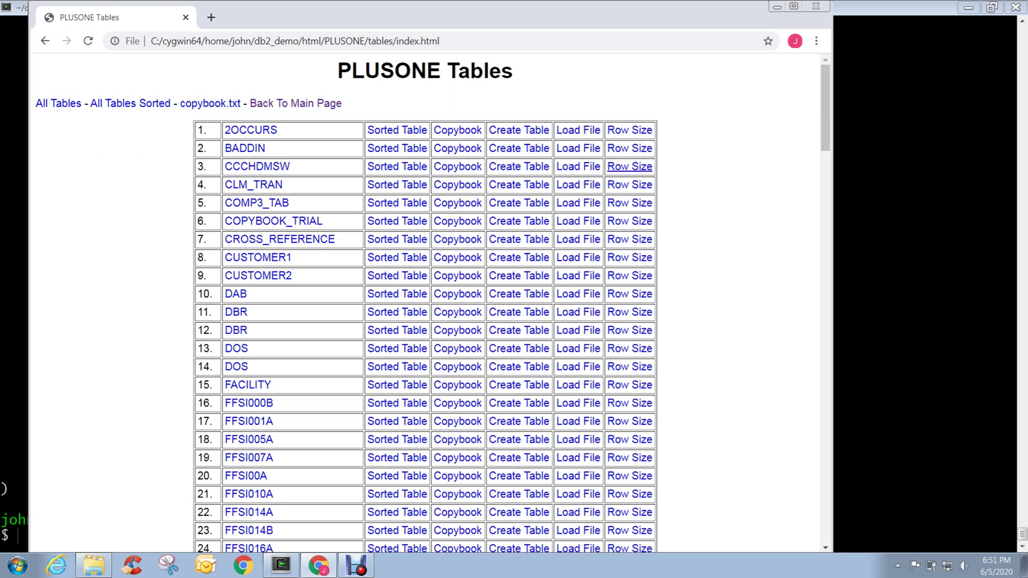
pyautogui.scroll(-8, 514, 322)
pyautogui.scroll(-5, 514, 321)
pyautogui.scroll(-6, 514, 321)
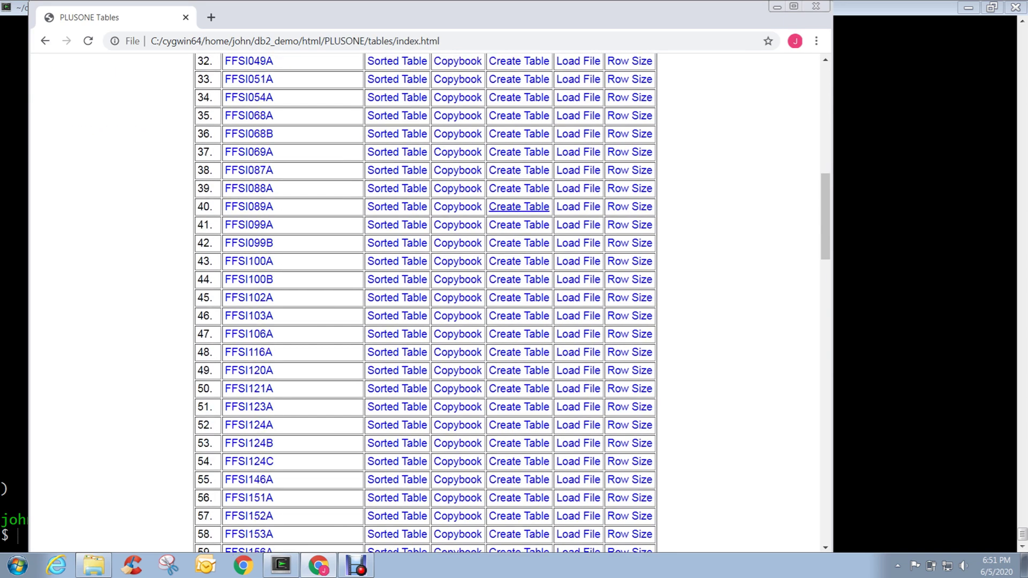
pyautogui.scroll(-6, 514, 321)
pyautogui.scroll(-6, 515, 321)
pyautogui.scroll(-6, 514, 321)
pyautogui.scroll(-3, 515, 322)
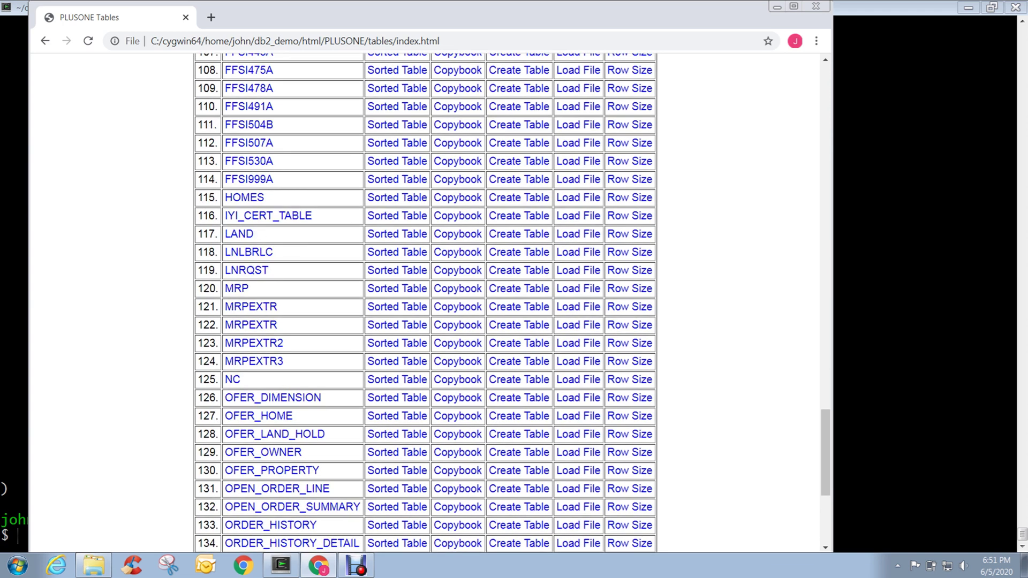
pyautogui.scroll(-2, 514, 321)
pyautogui.scroll(-2, 514, 321)
pyautogui.scroll(-2, 397, 377)
pyautogui.scroll(-2, 397, 376)
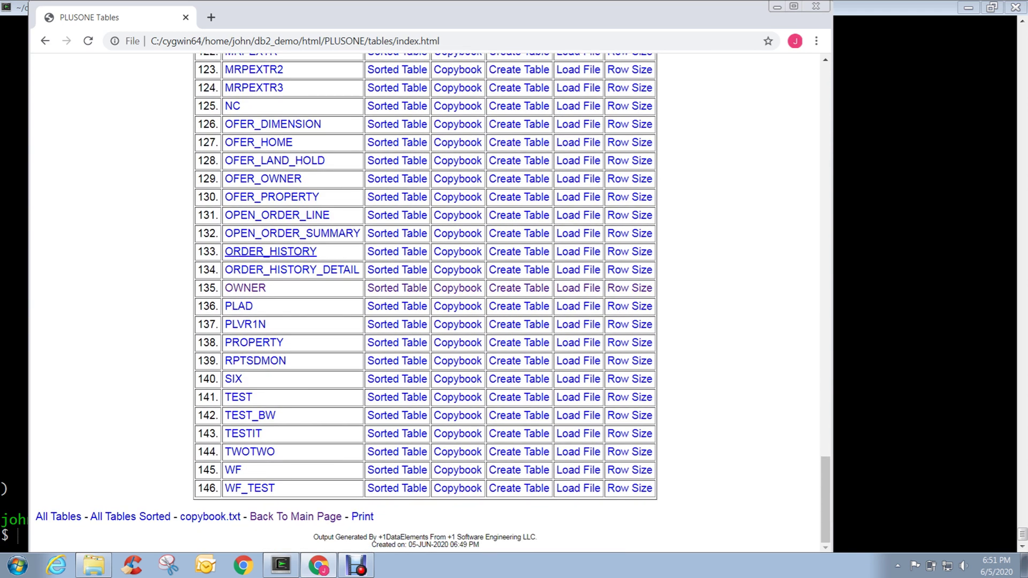
pyautogui.click(245, 289)
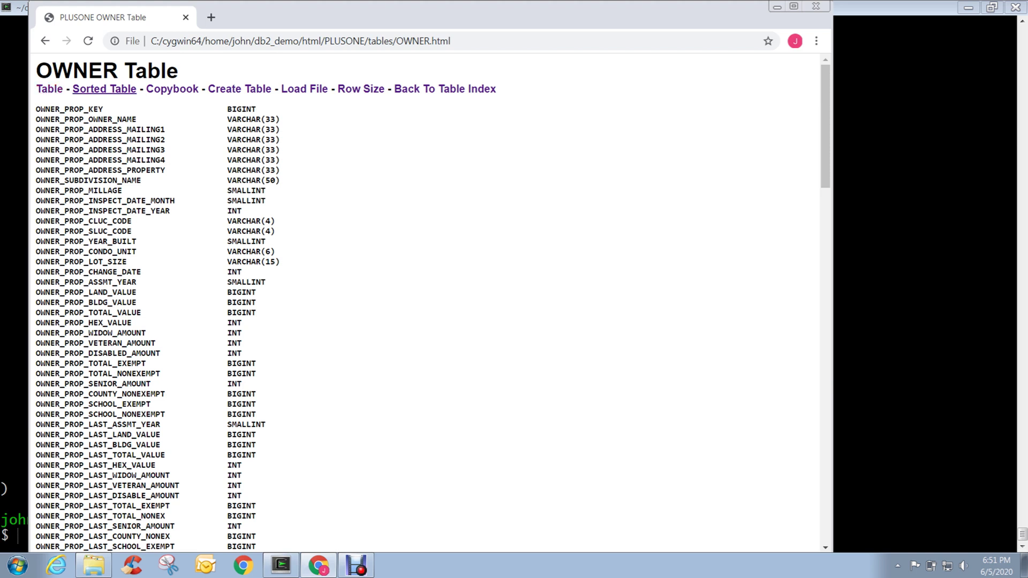
# Step: View OWNER's Sorted Table, Copybook, Create Table and Load File pages in turn
pyautogui.click(104, 89)
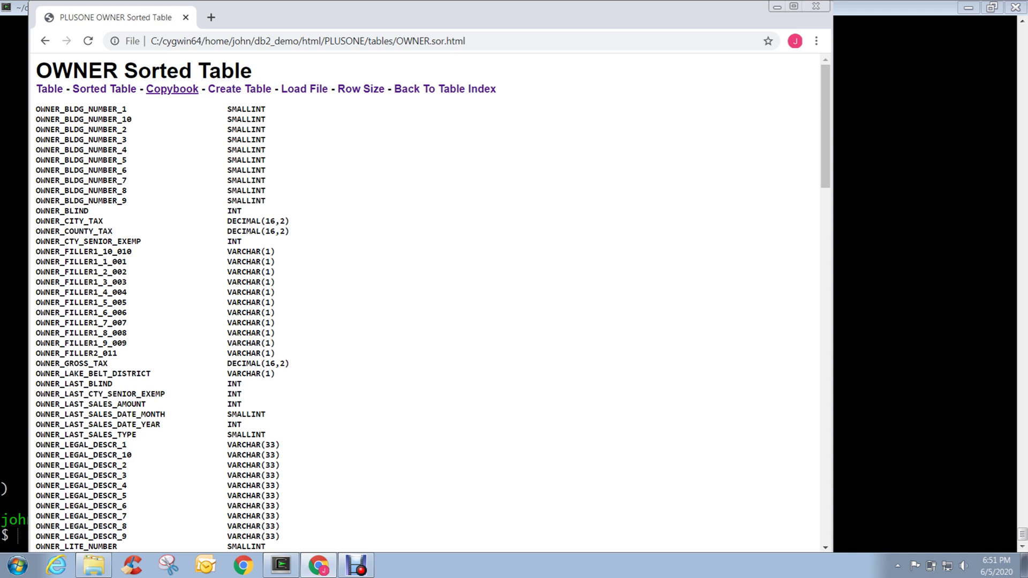
pyautogui.click(171, 89)
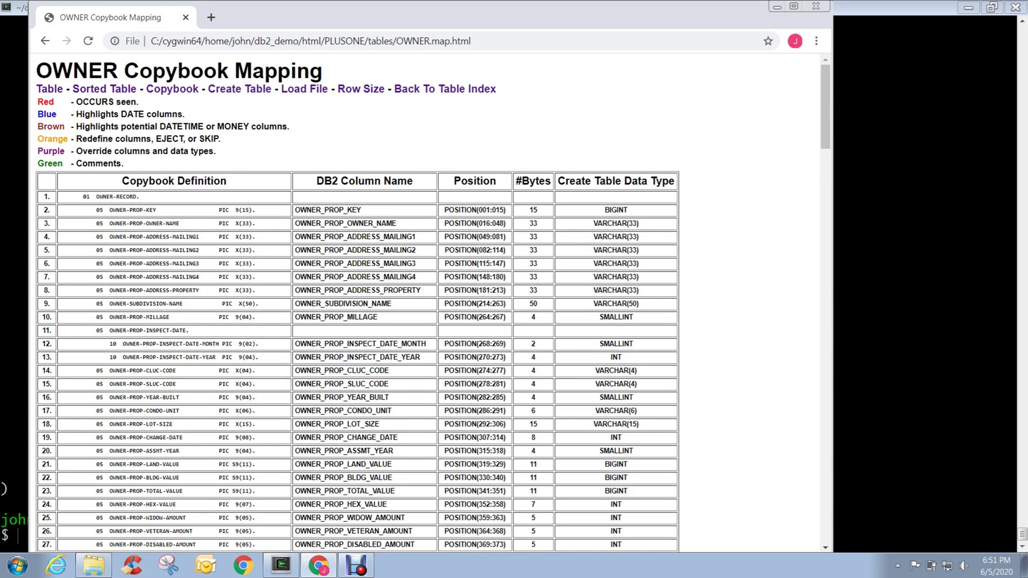
pyautogui.click(239, 89)
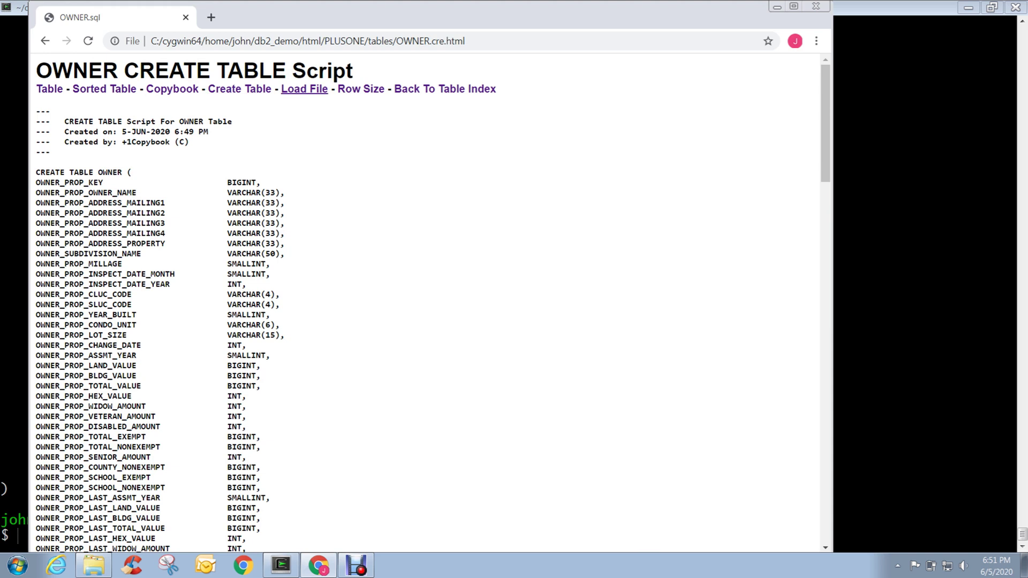
pyautogui.click(305, 88)
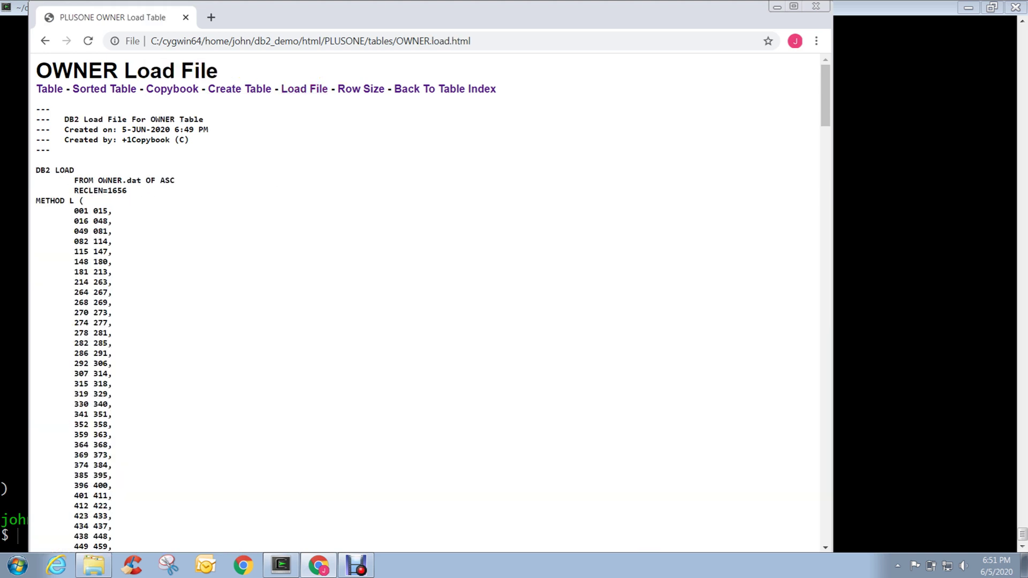
pyautogui.scroll(-5, 305, 290)
pyautogui.scroll(-5, 304, 289)
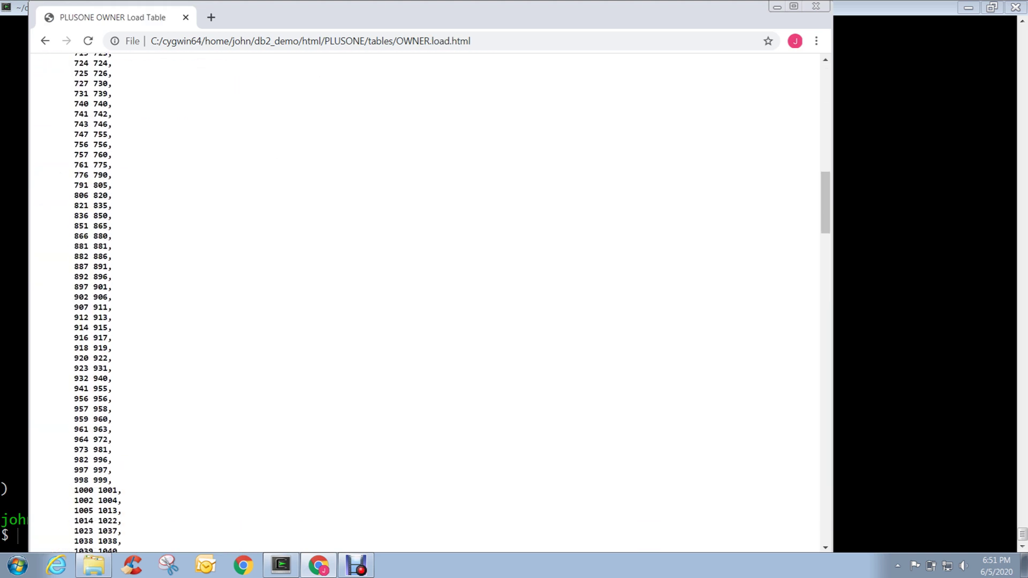
pyautogui.scroll(-5, 305, 289)
pyautogui.scroll(-5, 304, 289)
pyautogui.scroll(-5, 304, 289)
pyautogui.scroll(-5, 304, 289)
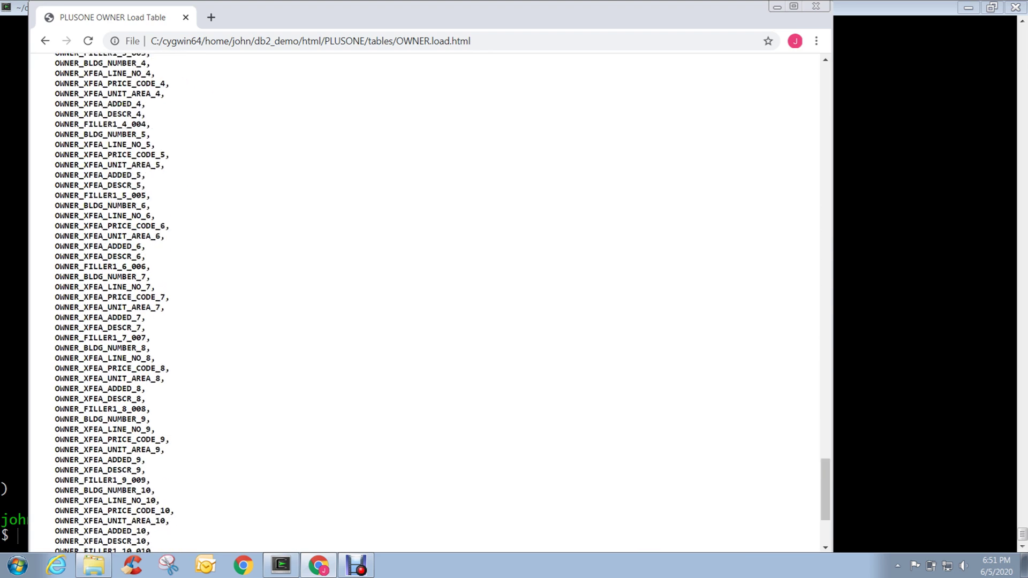
pyautogui.scroll(-5, 304, 289)
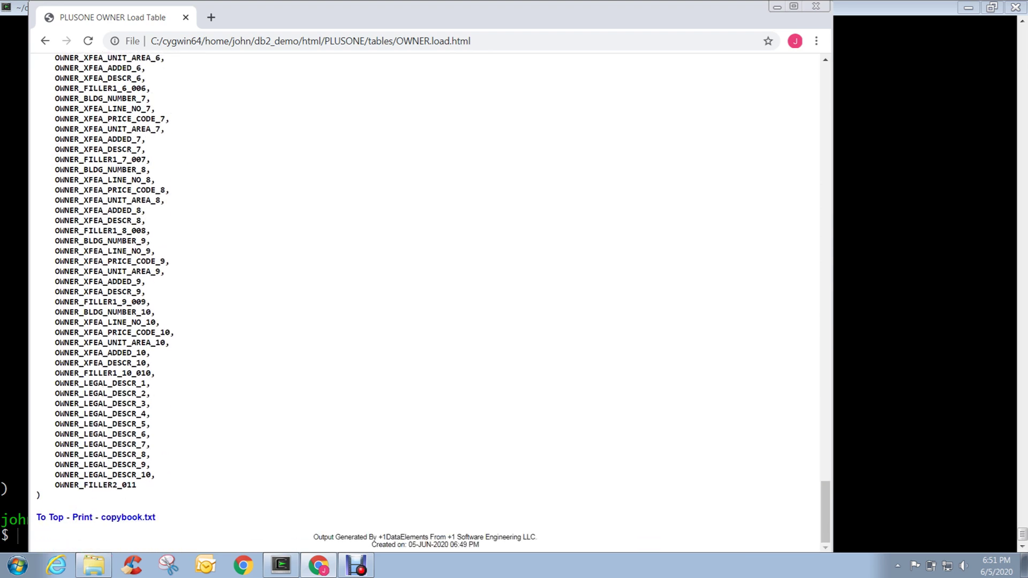
# Step: Return to the load file's top, view OWNER's Row Size, then go back via the table index
pyautogui.click(49, 518)
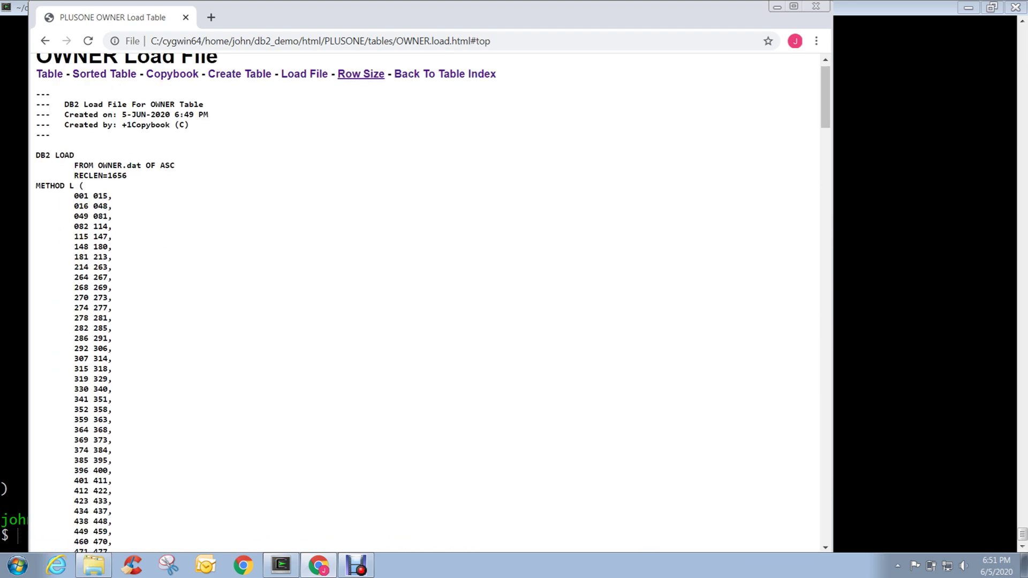
pyautogui.click(360, 73)
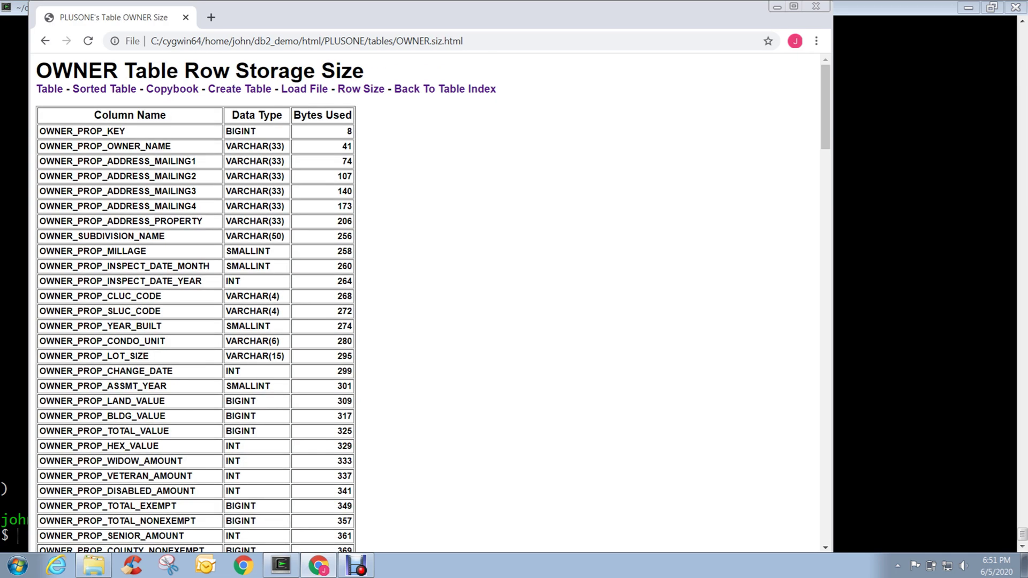
pyautogui.click(445, 89)
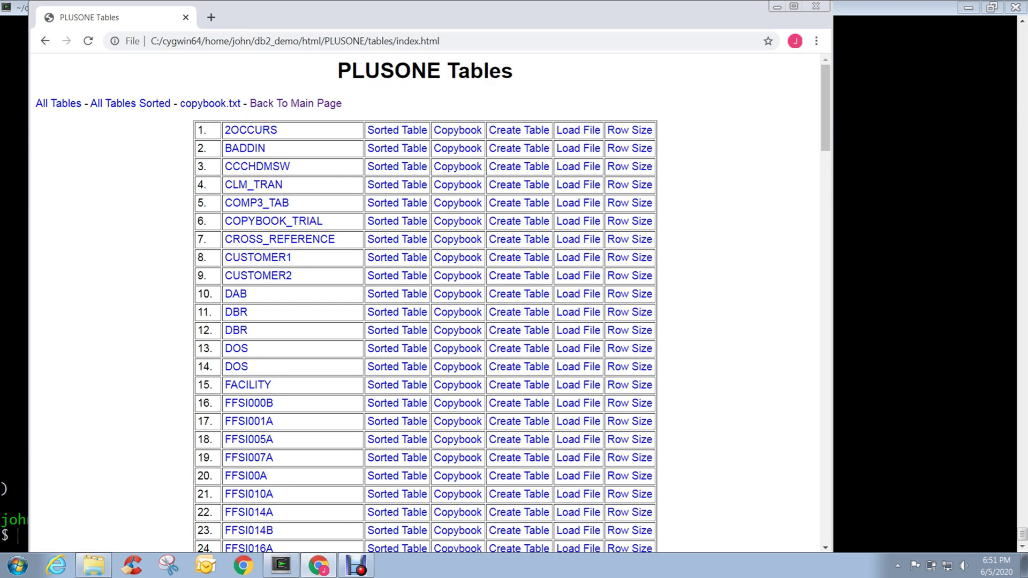
pyautogui.click(295, 102)
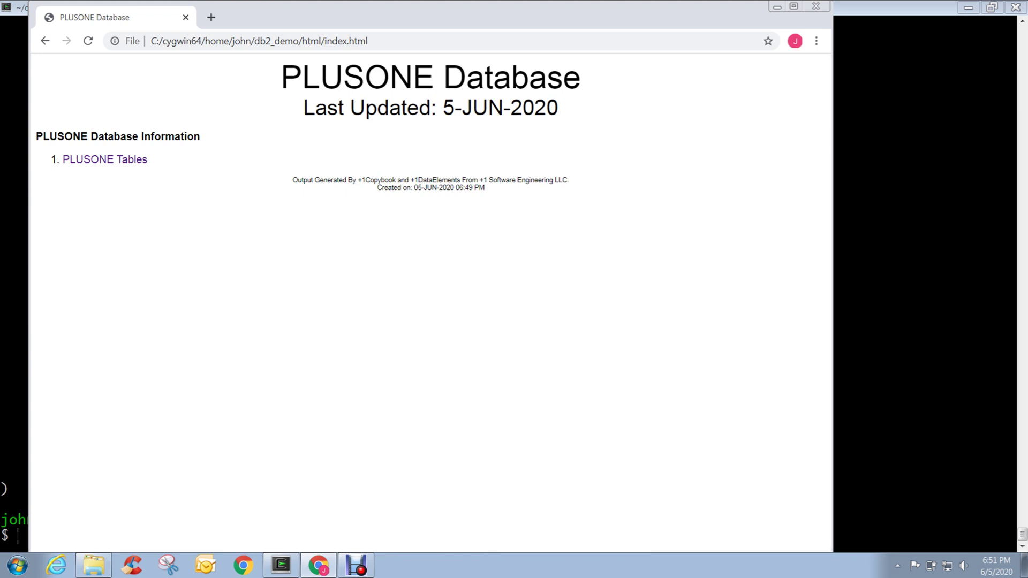